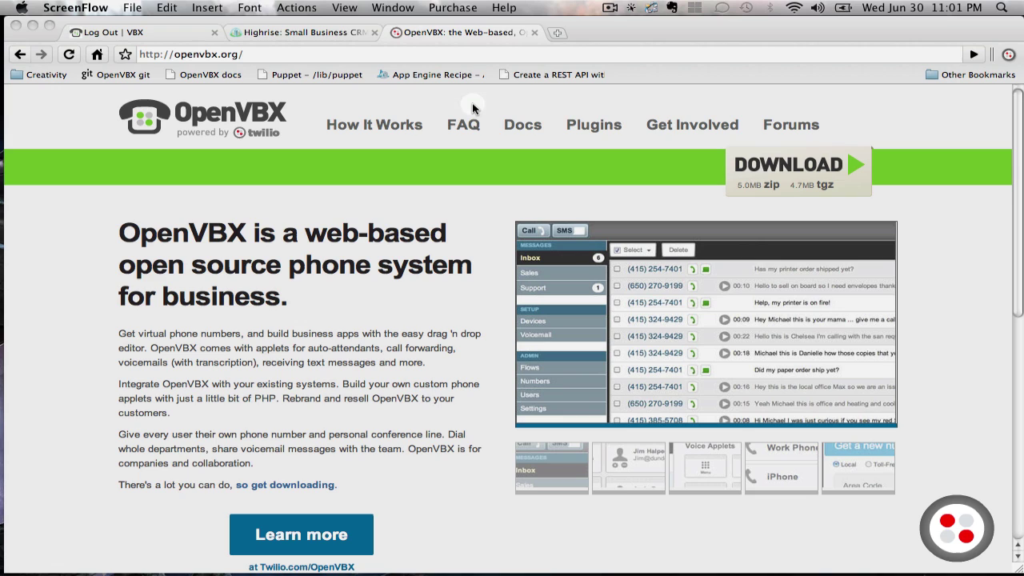
Show the Highrise CRM home page in Chrome, next to the VBX and OpenVBX tabs
{"action": "left_click", "coordinate": [320, 34]}
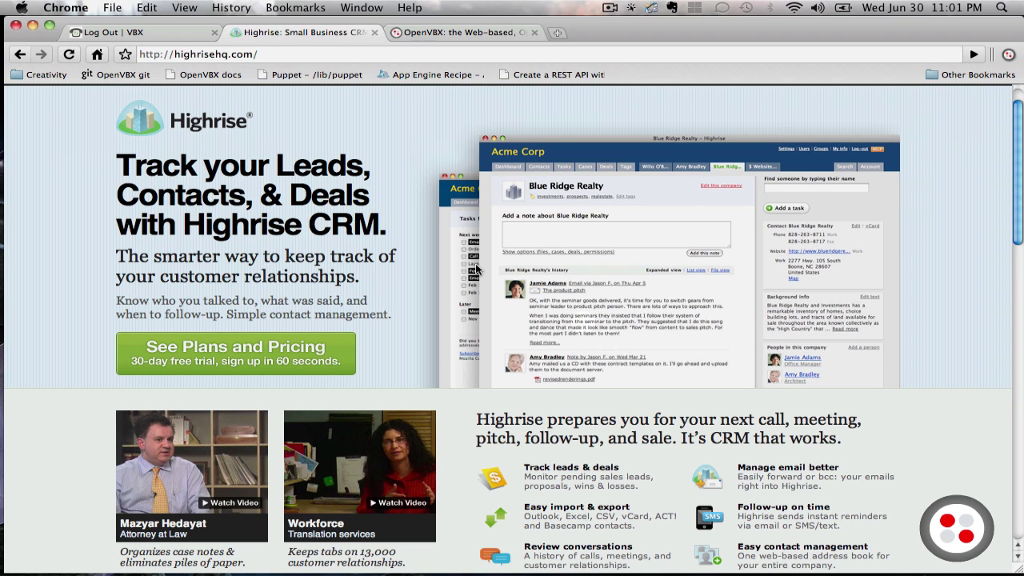
Sign in to OpenVBX with the account e-mail and password, declining to save the password
{"action": "left_click", "coordinate": [154, 35]}
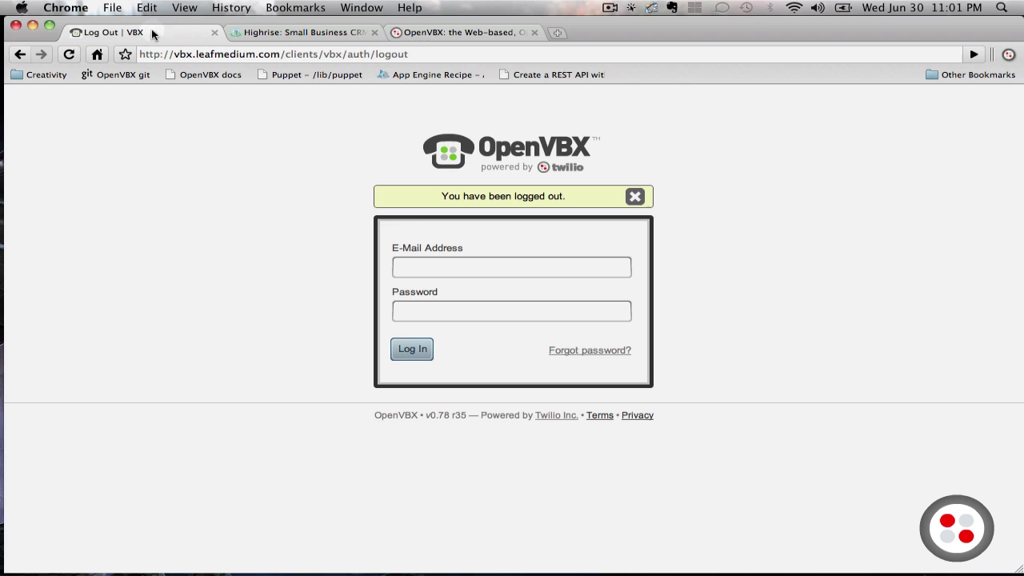
{"action": "left_click", "coordinate": [557, 270]}
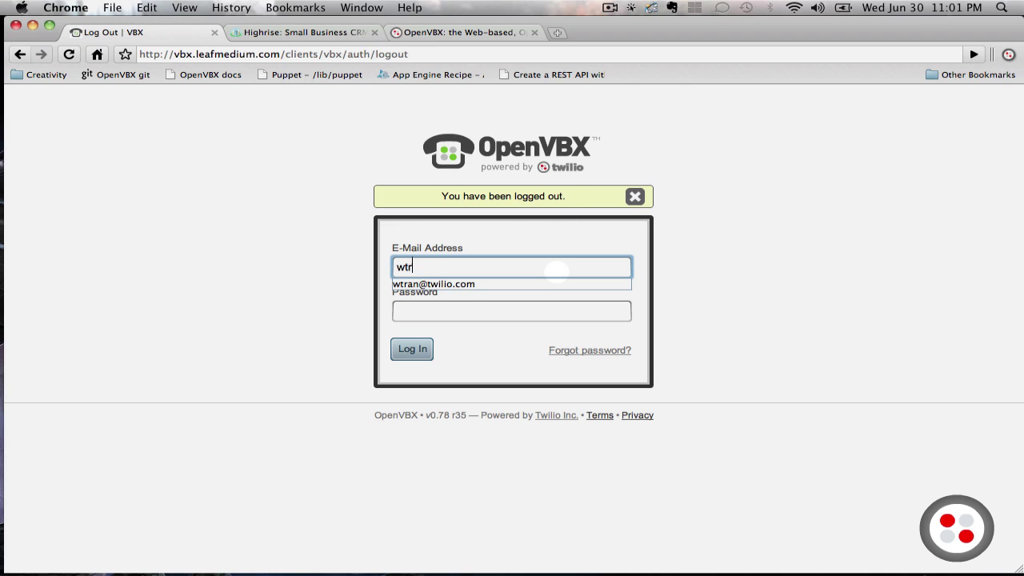
{"action": "key", "text": "Tab"}
{"action": "type", "text": "*****"}
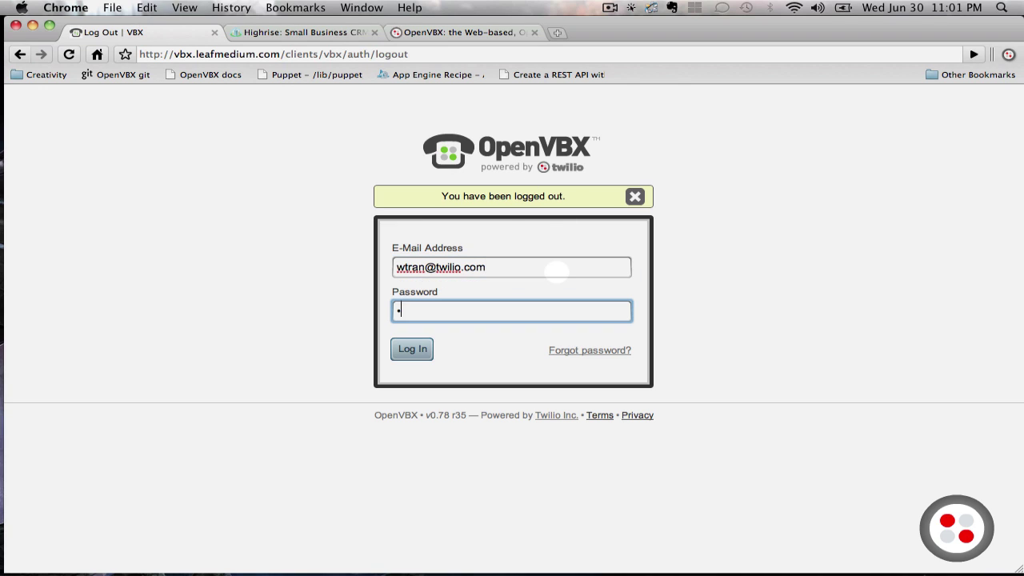
{"action": "type", "text": "*********"}
{"action": "key", "text": "Return"}
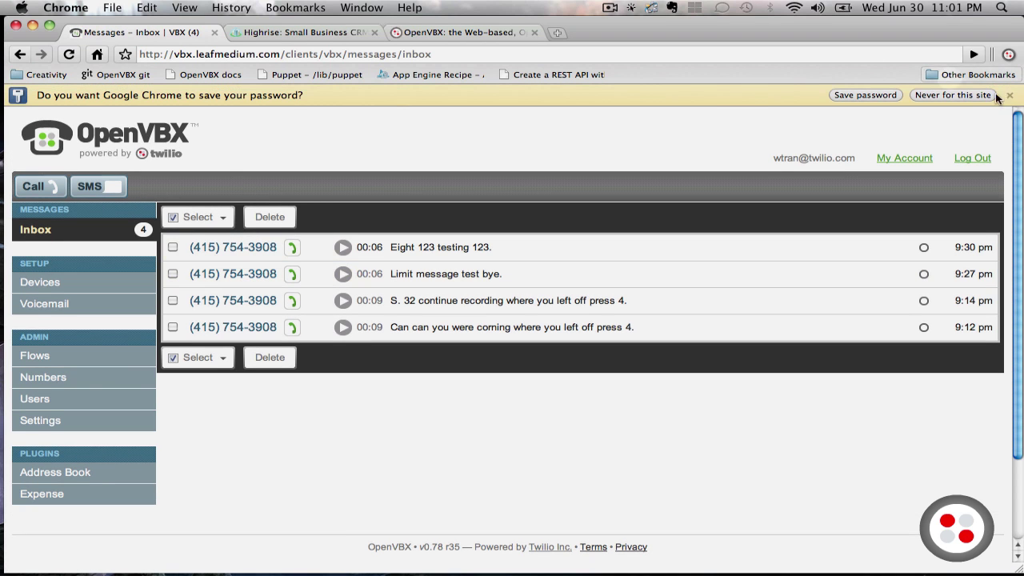
{"action": "left_click", "coordinate": [1010, 96]}
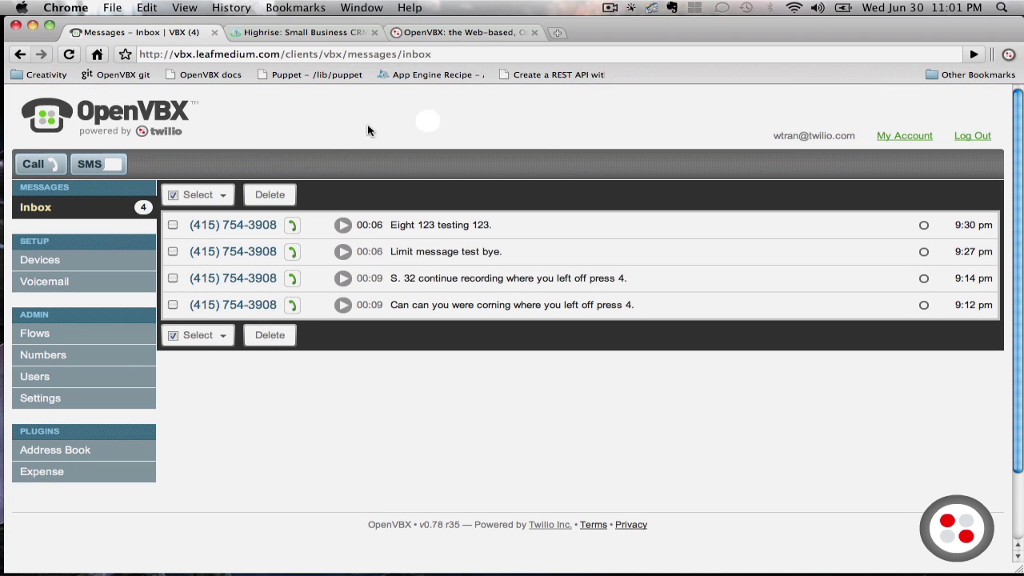
Create a new call flow named 'Test Flow' from the Flows list
{"action": "left_click", "coordinate": [112, 338]}
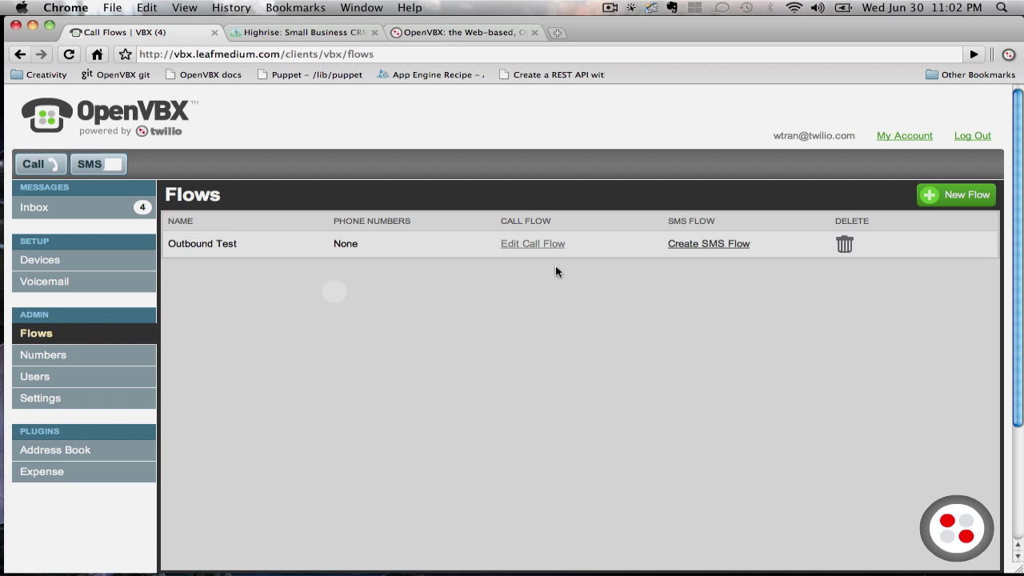
{"action": "left_click", "coordinate": [978, 194]}
{"action": "left_click", "coordinate": [488, 328]}
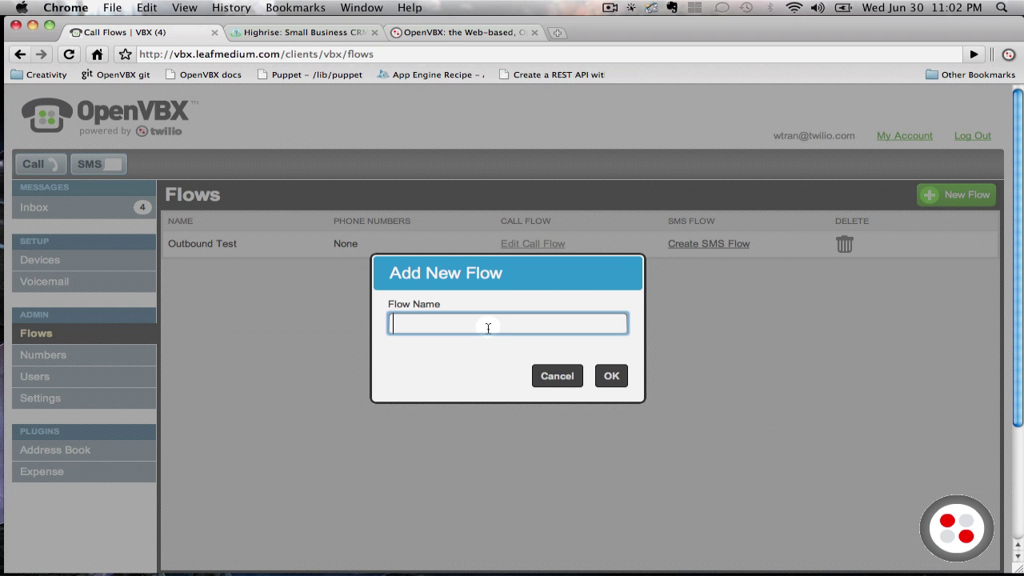
{"action": "type", "text": "Test Flow"}
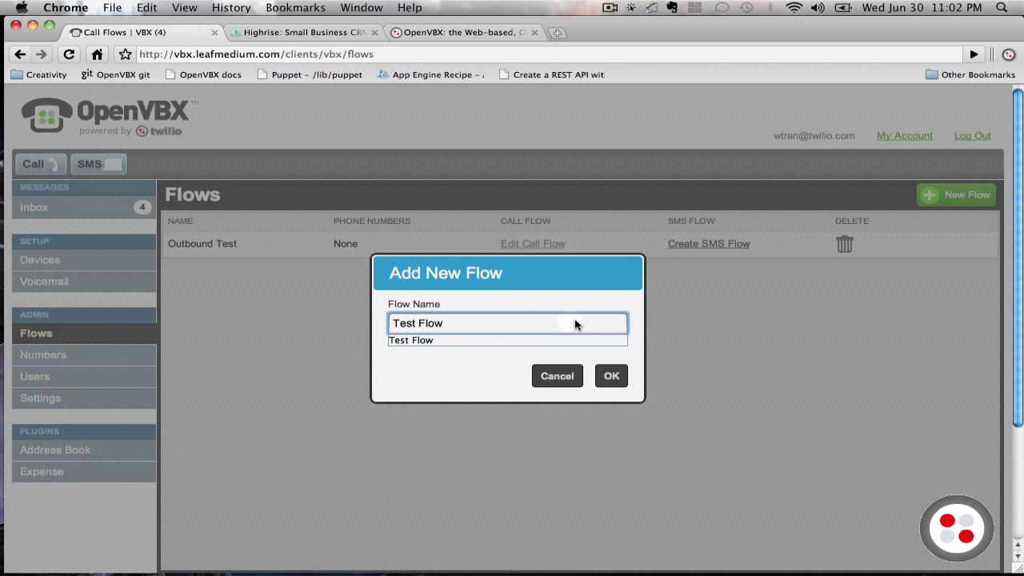
{"action": "left_click", "coordinate": [616, 376]}
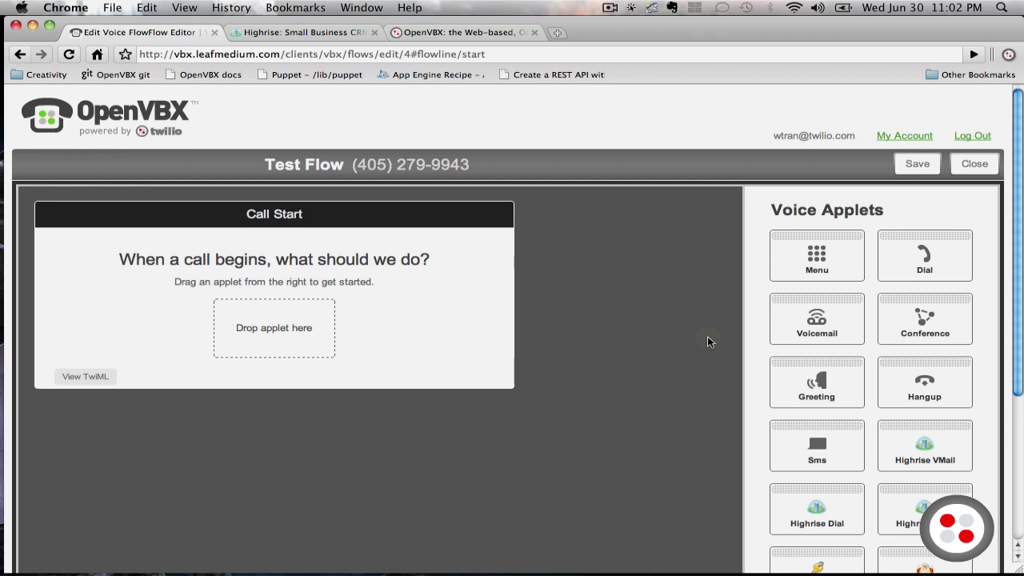
Drop the Highrise VMail applet from Voice Applets into Test Flow's Call Start box
{"action": "scroll", "coordinate": [674, 385], "scroll_direction": "down", "scroll_amount": 2}
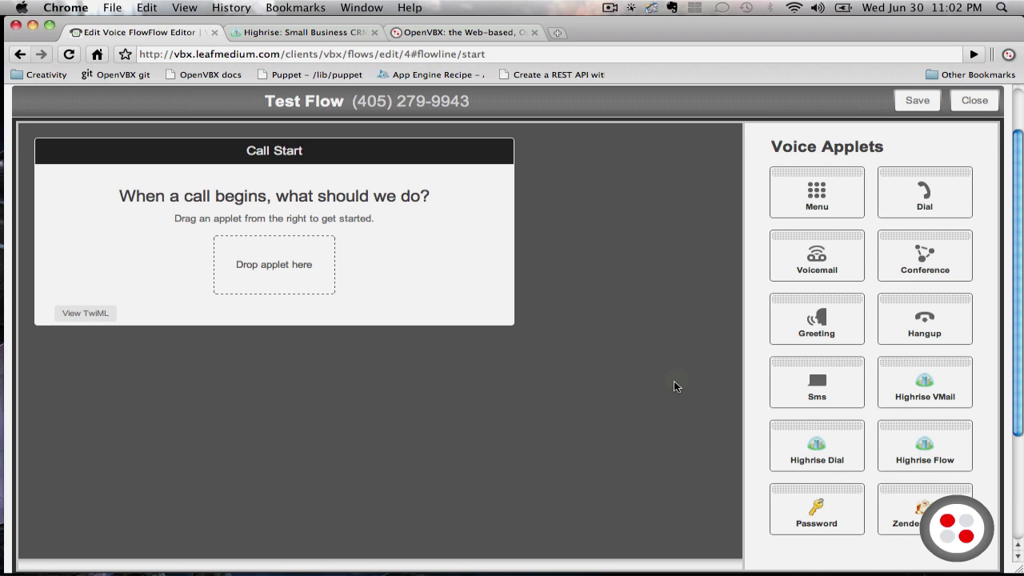
{"action": "scroll", "coordinate": [674, 385], "scroll_direction": "down", "scroll_amount": 1}
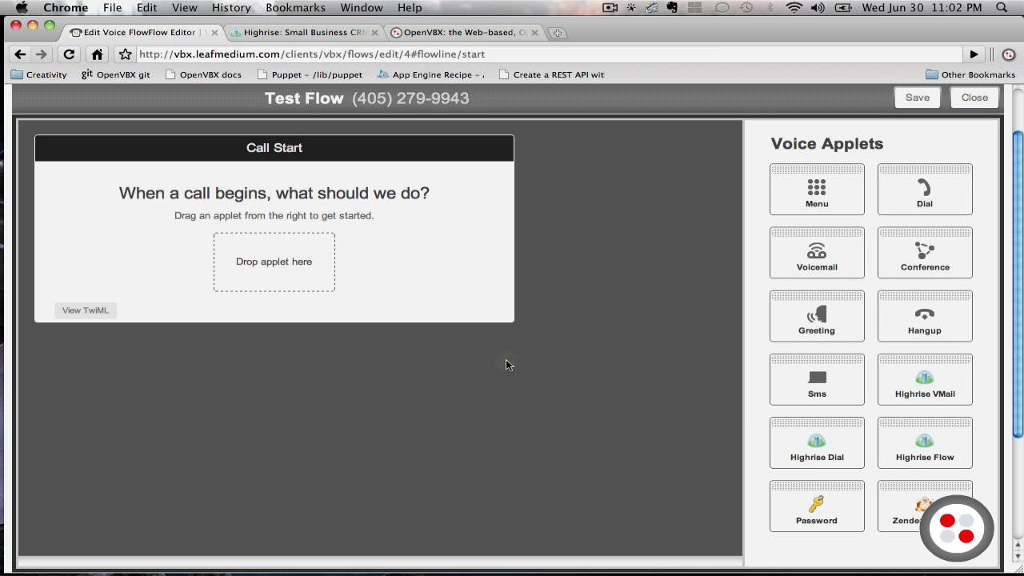
{"action": "scroll", "coordinate": [506, 364], "scroll_direction": "up", "scroll_amount": 1}
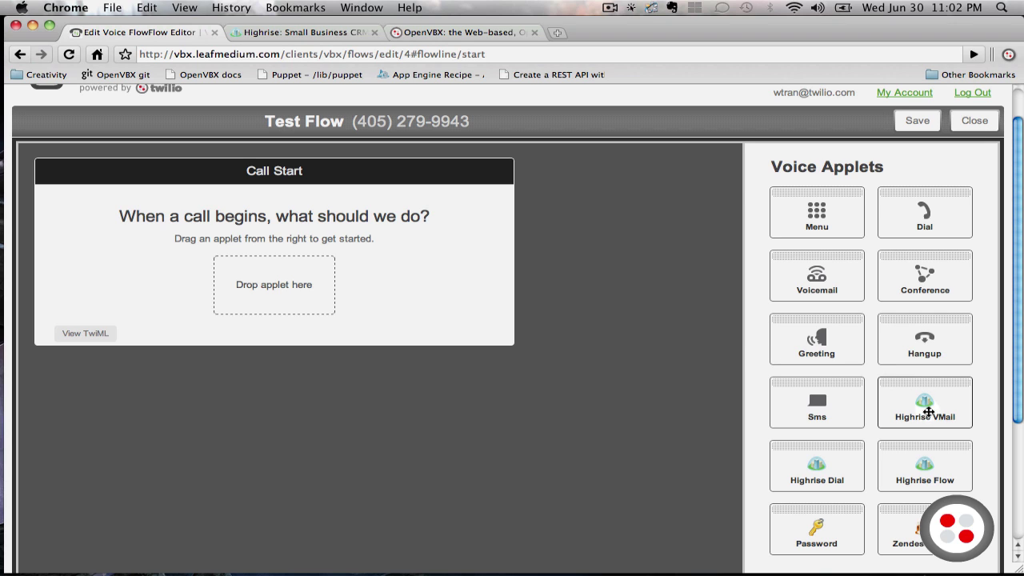
{"action": "left_click_drag", "start_coordinate": [930, 413], "coordinate": [307, 302]}
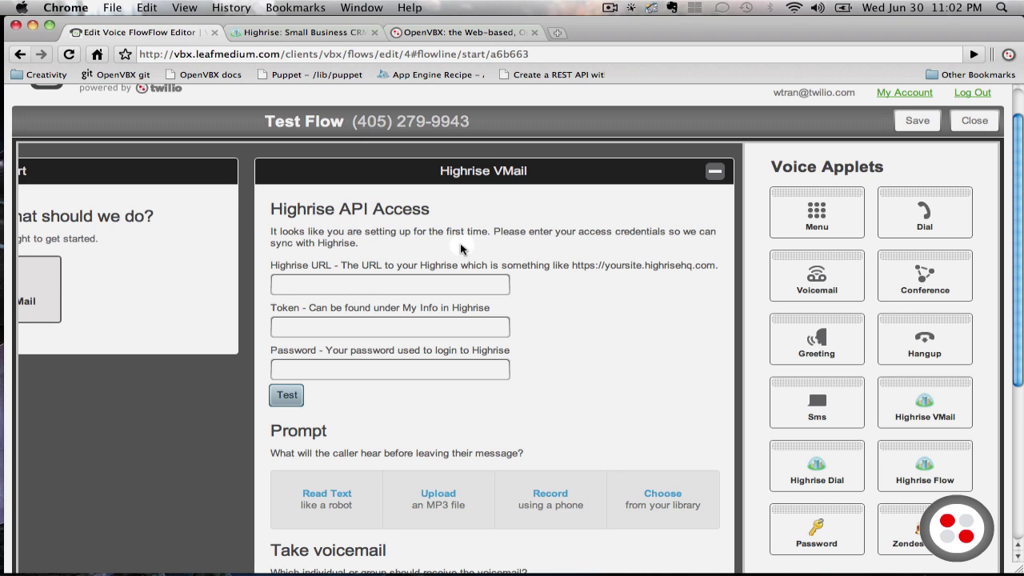
Load the leafmedium.highrisehq.com dashboard, request its My info page, then return to the flow editor
{"action": "left_click", "coordinate": [320, 32]}
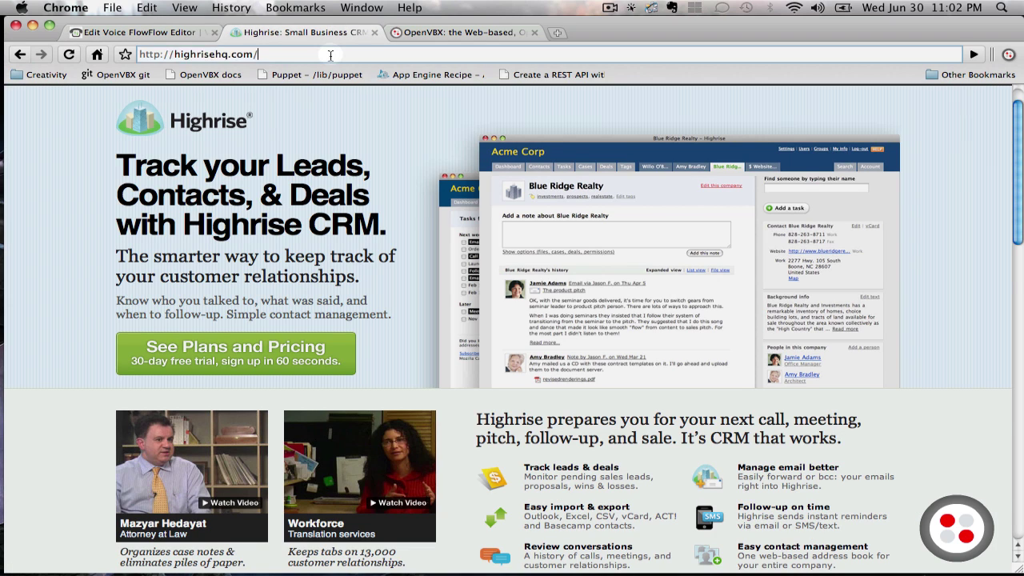
{"action": "left_click", "coordinate": [331, 54]}
{"action": "type", "text": "leafmedium."}
{"action": "key", "text": "Return"}
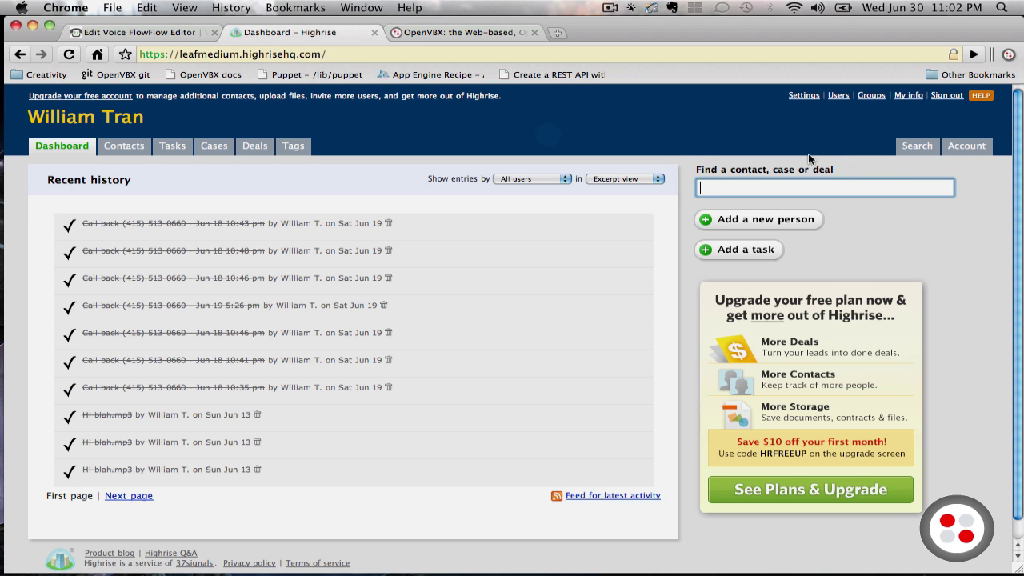
{"action": "left_click", "coordinate": [896, 95]}
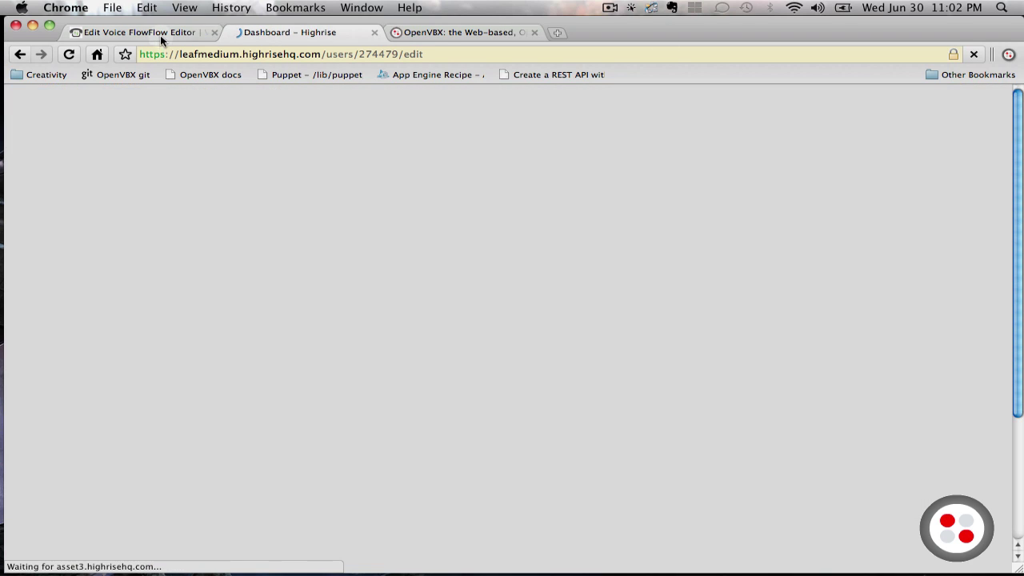
{"action": "left_click", "coordinate": [160, 34]}
{"action": "left_click", "coordinate": [306, 285]}
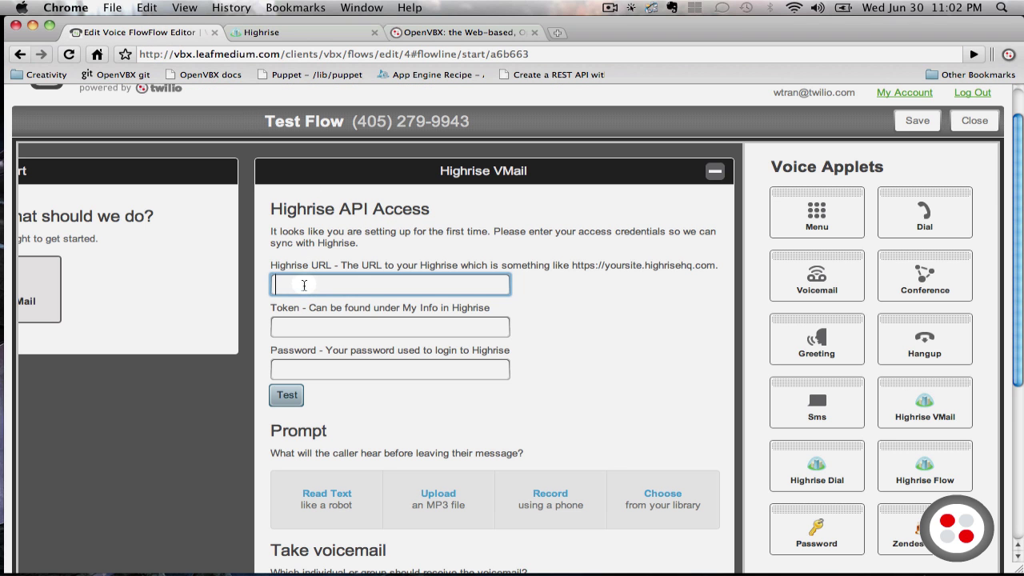
{"action": "type", "text": "https://leafmedium.highr"}
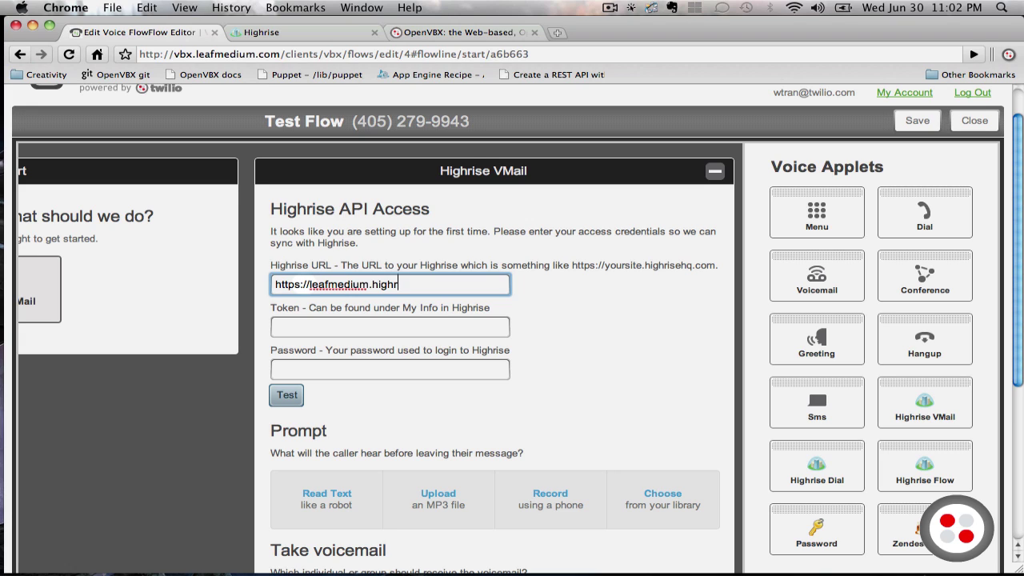
{"action": "type", "text": "ish"}
{"action": "type", "text": "hq.com"}
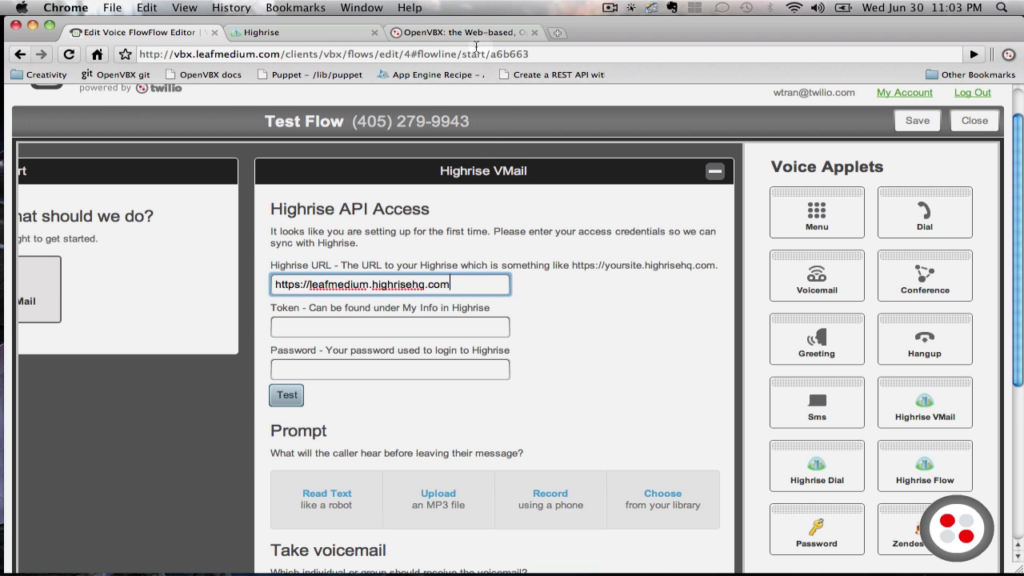
{"action": "left_click", "coordinate": [460, 32]}
Reveal the Highrise API authentication token on My info and select it for copying
{"action": "left_click", "coordinate": [274, 32]}
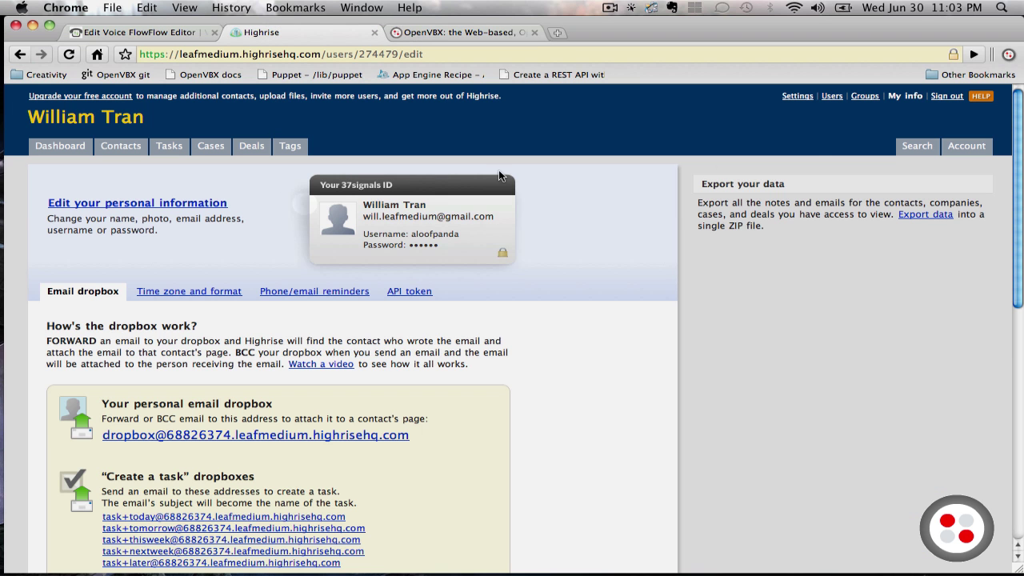
{"action": "scroll", "coordinate": [510, 320], "scroll_direction": "down", "scroll_amount": 1}
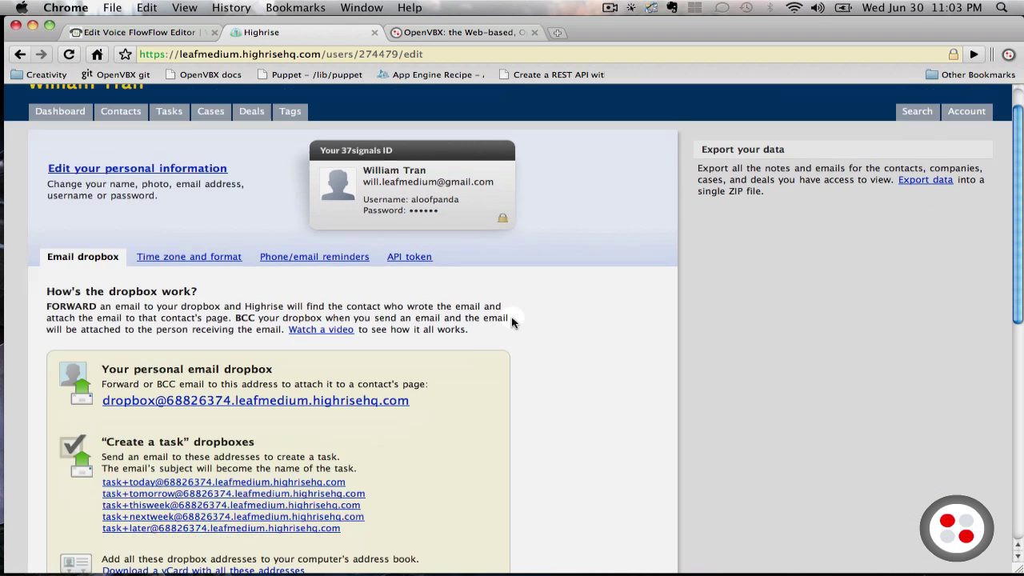
{"action": "left_click", "coordinate": [409, 257]}
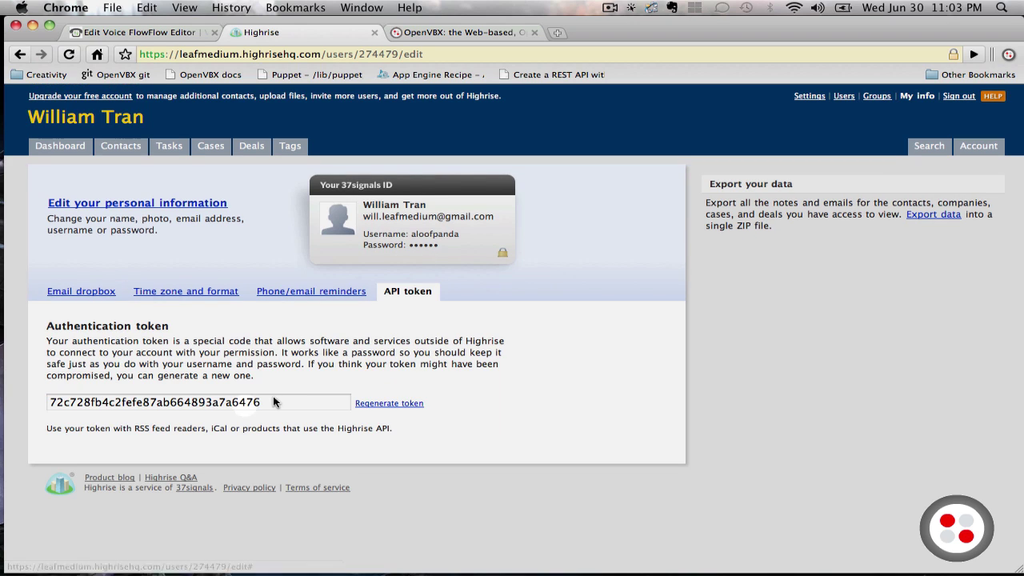
{"action": "left_click_drag", "start_coordinate": [278, 403], "coordinate": [46, 401]}
{"action": "key", "text": "super+c"}
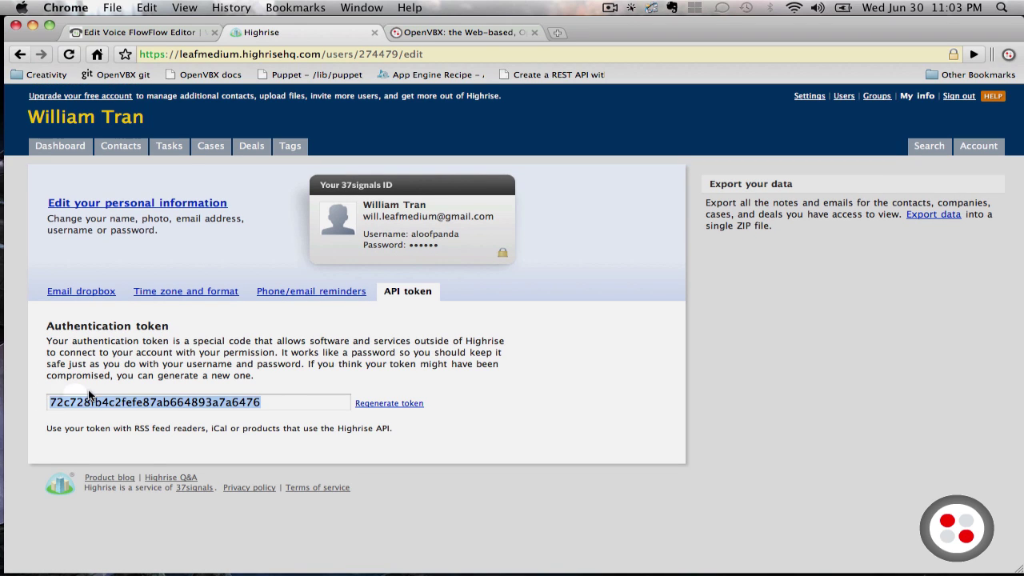
Paste the Highrise token, enter the account password and test that the credentials are valid
{"action": "left_click", "coordinate": [161, 32]}
{"action": "left_click", "coordinate": [356, 325]}
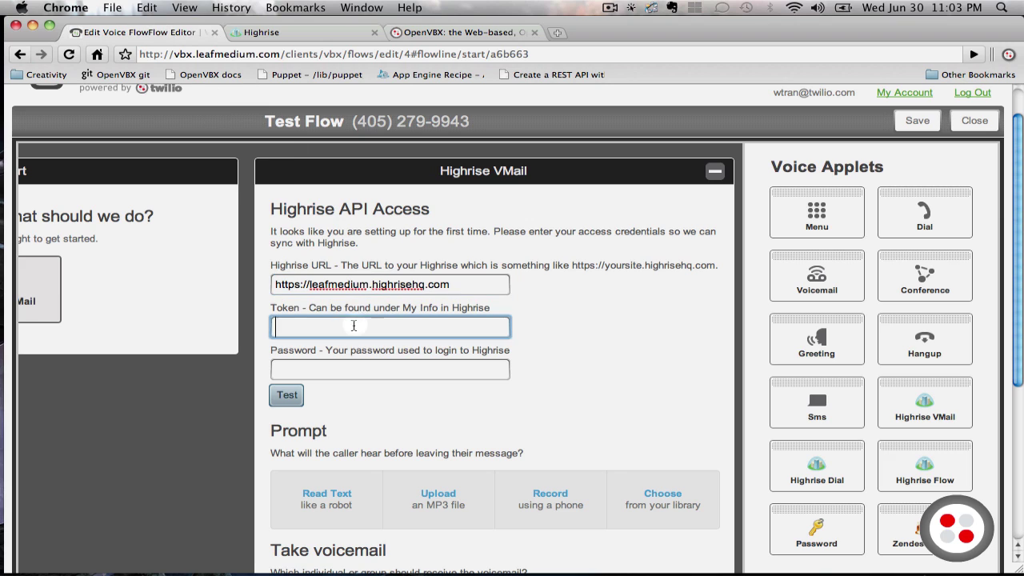
{"action": "key", "text": "super+v"}
{"action": "left_click", "coordinate": [333, 371]}
{"action": "type", "text": "••••••••••••"}
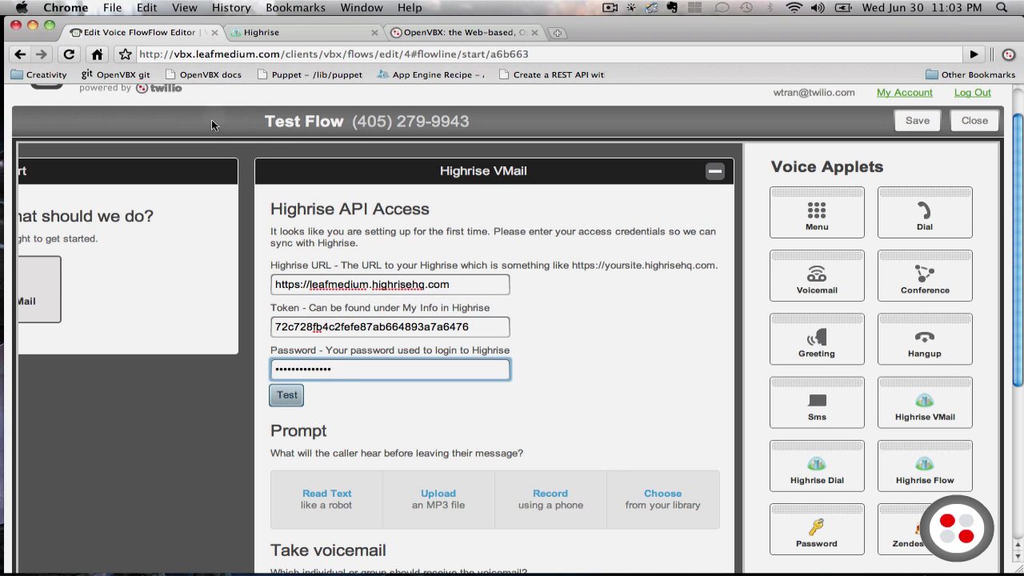
{"action": "left_click", "coordinate": [286, 395]}
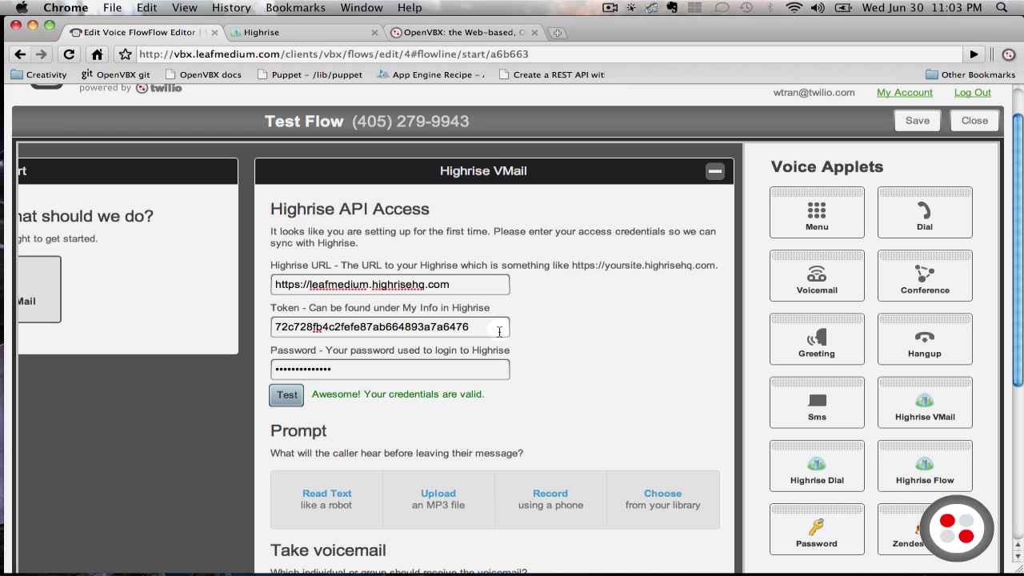
Scroll down the applet to its Take voicemail section
{"action": "scroll", "coordinate": [499, 331], "scroll_direction": "down", "scroll_amount": 3}
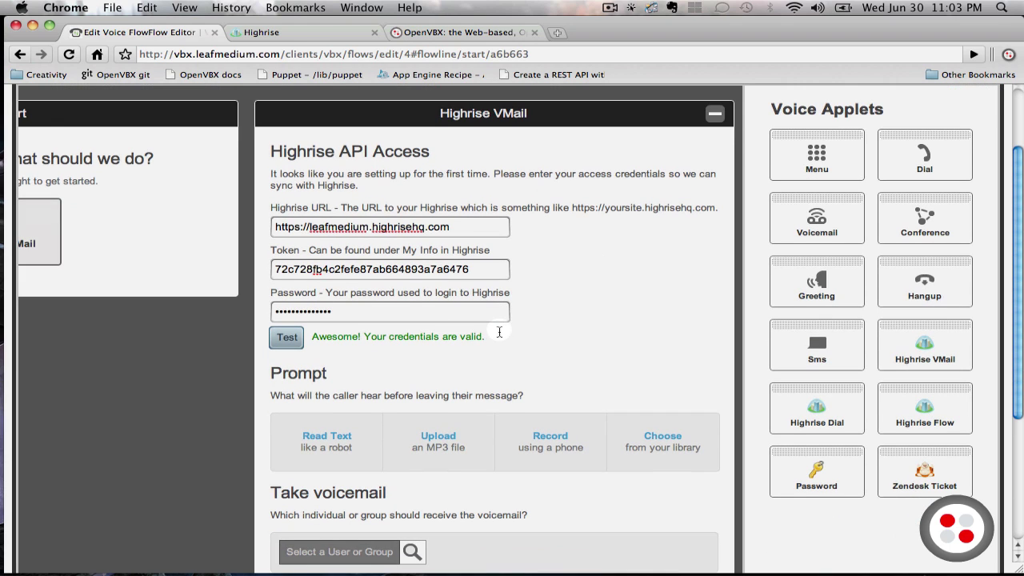
{"action": "scroll", "coordinate": [504, 300], "scroll_direction": "down", "scroll_amount": 1}
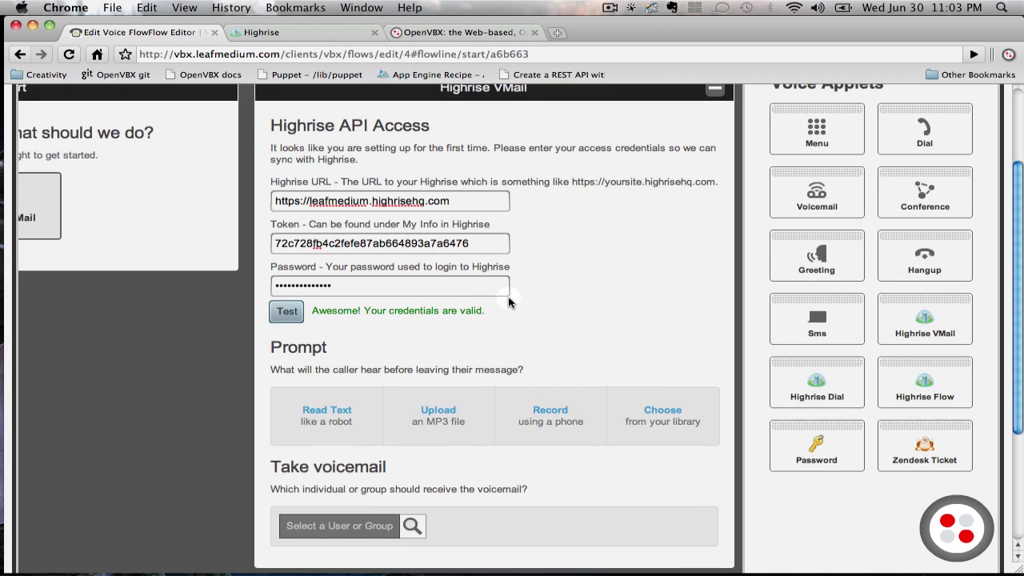
{"action": "scroll", "coordinate": [509, 301], "scroll_direction": "down", "scroll_amount": 5}
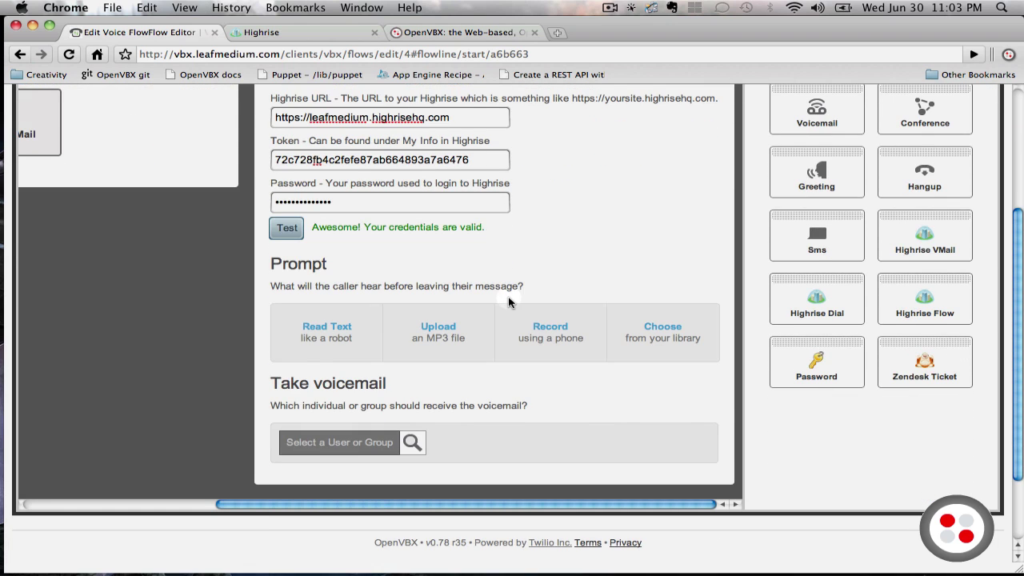
{"action": "scroll", "coordinate": [509, 301], "scroll_direction": "up", "scroll_amount": 8}
{"action": "scroll", "coordinate": [509, 301], "scroll_direction": "down", "scroll_amount": 3}
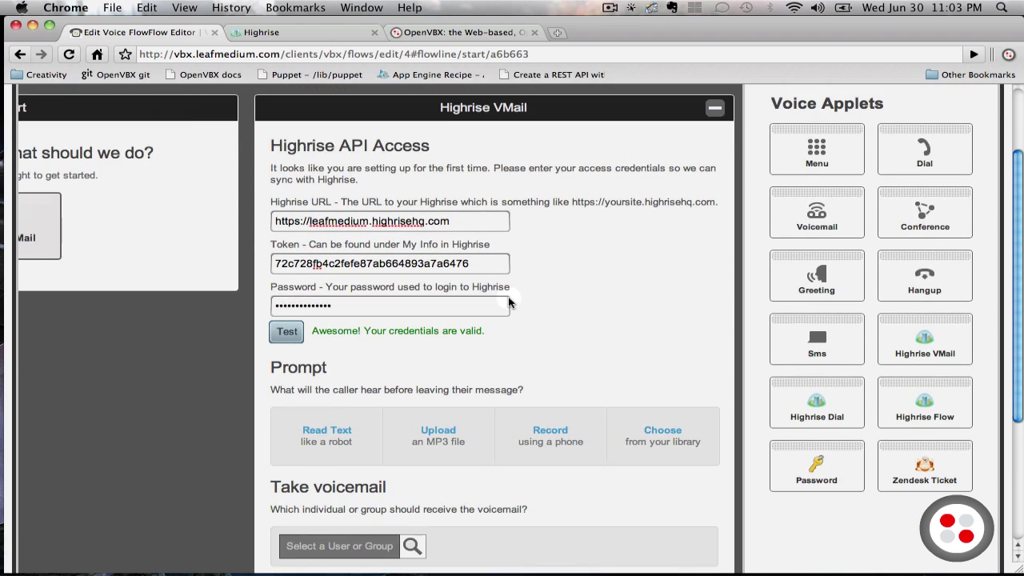
{"action": "scroll", "coordinate": [509, 301], "scroll_direction": "up", "scroll_amount": 5}
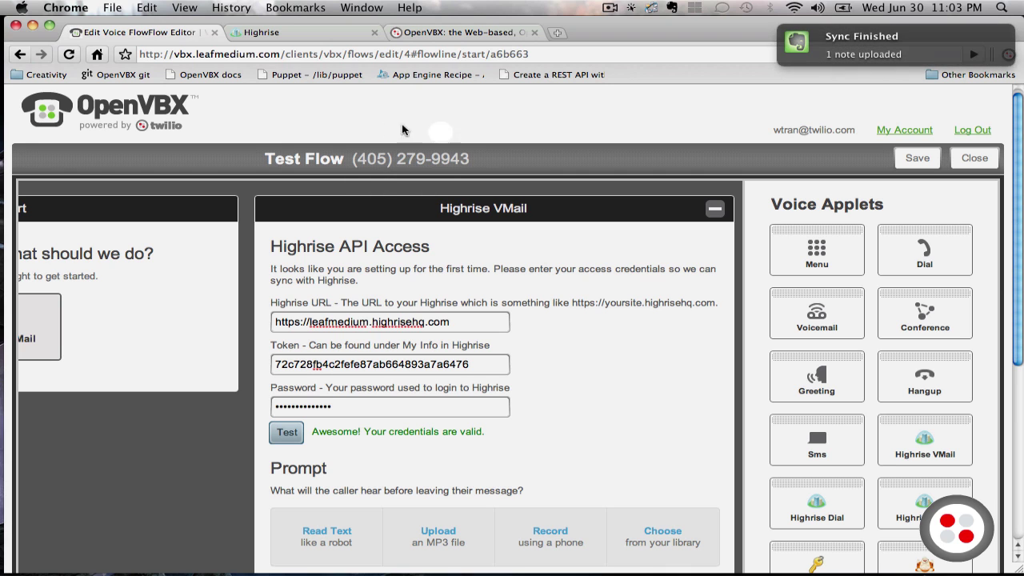
{"action": "scroll", "coordinate": [400, 202], "scroll_direction": "down", "scroll_amount": 3}
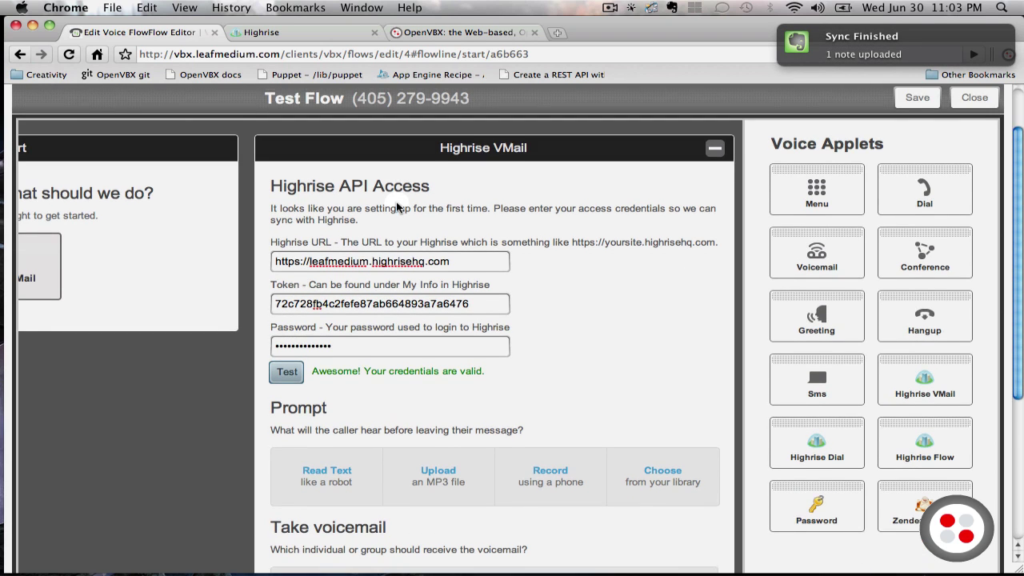
{"action": "scroll", "coordinate": [398, 207], "scroll_direction": "down", "scroll_amount": 3}
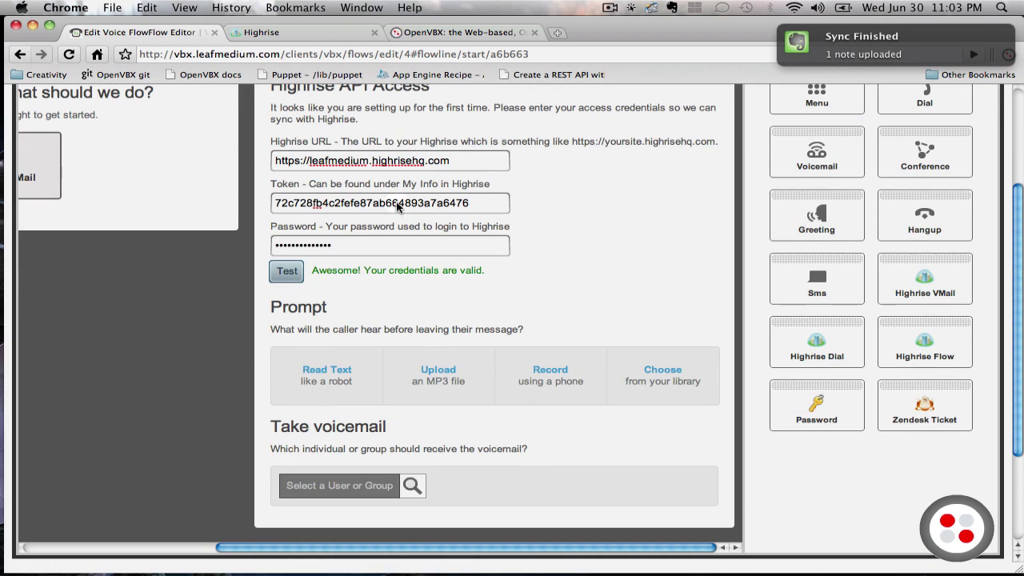
Make the logged-in user the voicemail recipient and save the Test Flow
{"action": "left_click", "coordinate": [410, 485]}
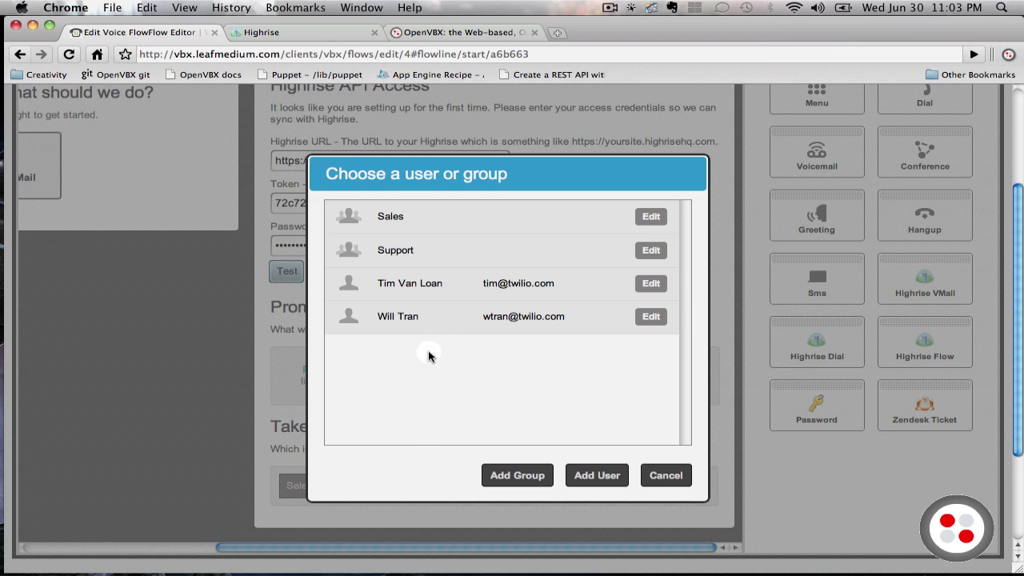
{"action": "left_click", "coordinate": [423, 327]}
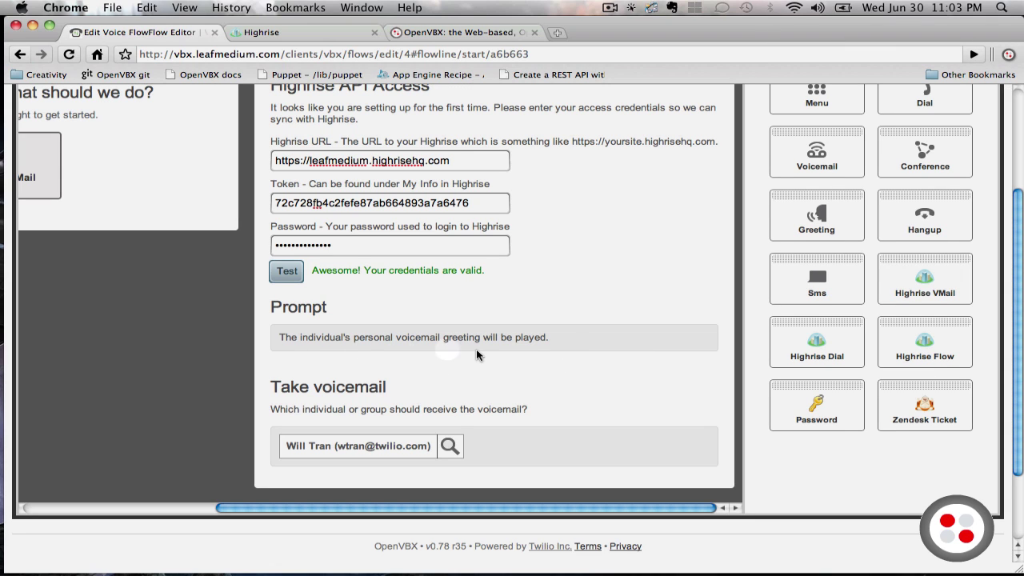
{"action": "scroll", "coordinate": [480, 362], "scroll_direction": "up", "scroll_amount": 5}
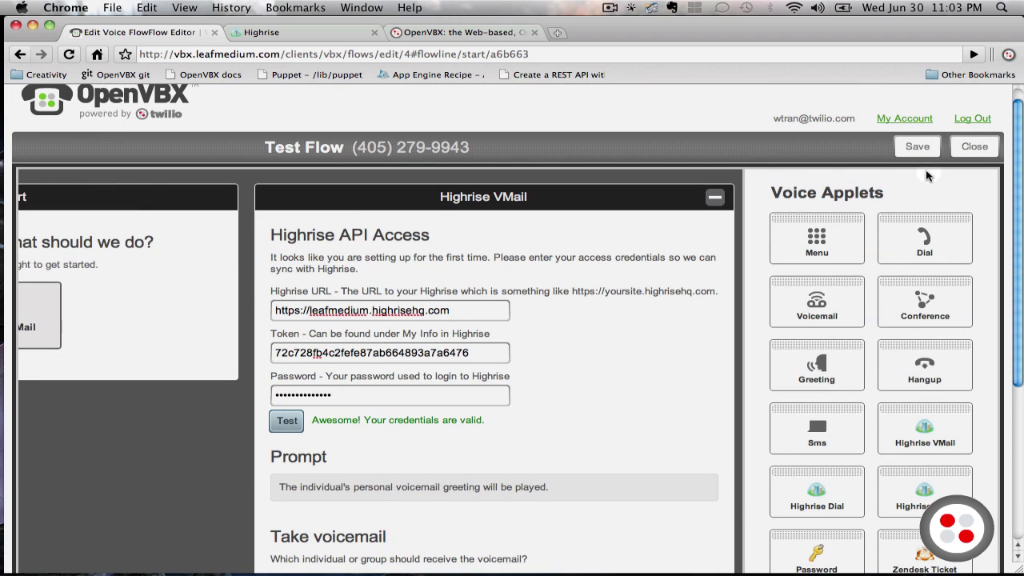
{"action": "left_click", "coordinate": [918, 148]}
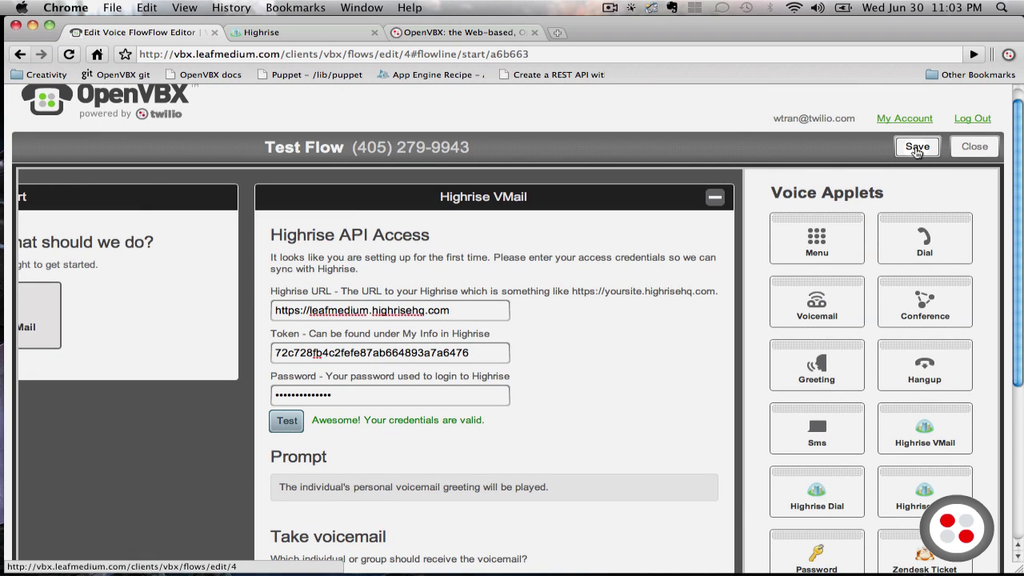
Launch Skype through Spotlight search
{"action": "left_click", "coordinate": [1000, 9]}
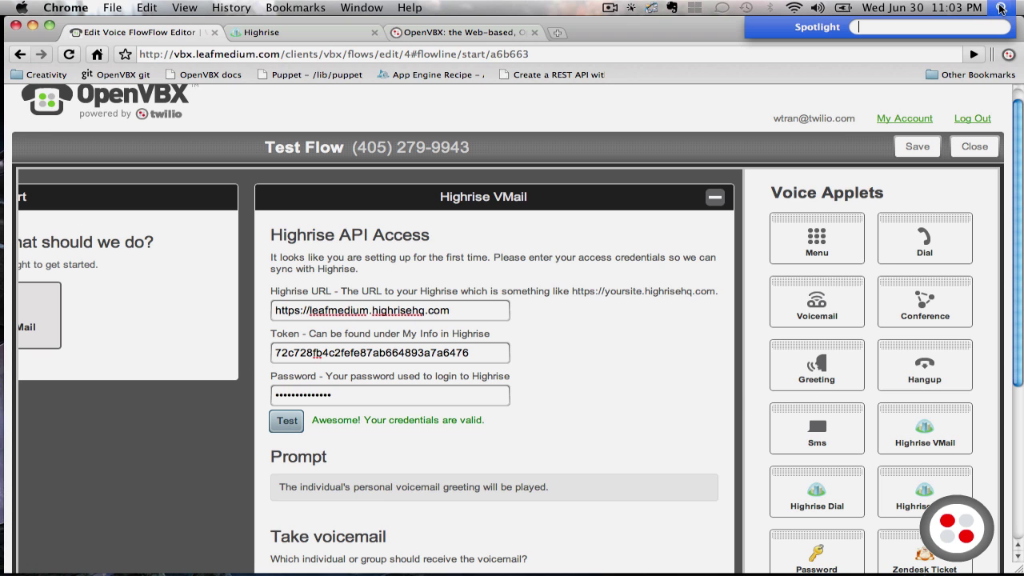
{"action": "type", "text": "skyp"}
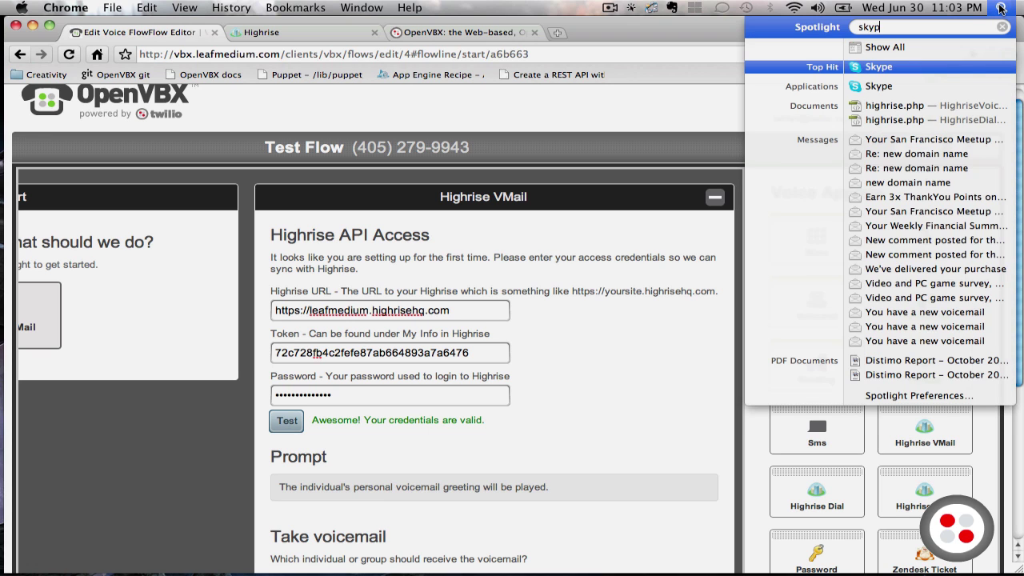
{"action": "key", "text": "Return"}
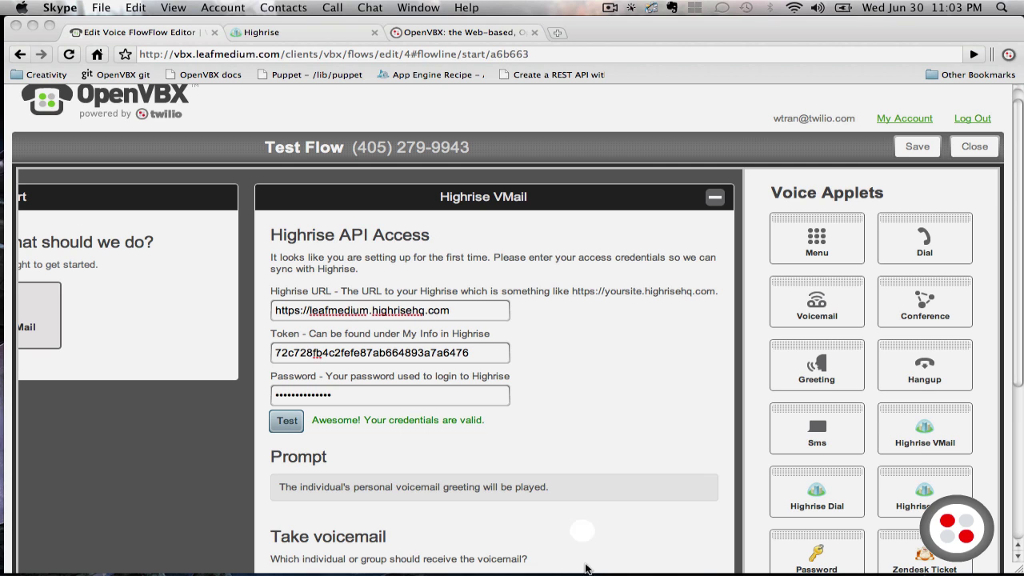
{"action": "mouse_move", "coordinate": [596, 564]}
{"action": "left_click", "coordinate": [629, 561]}
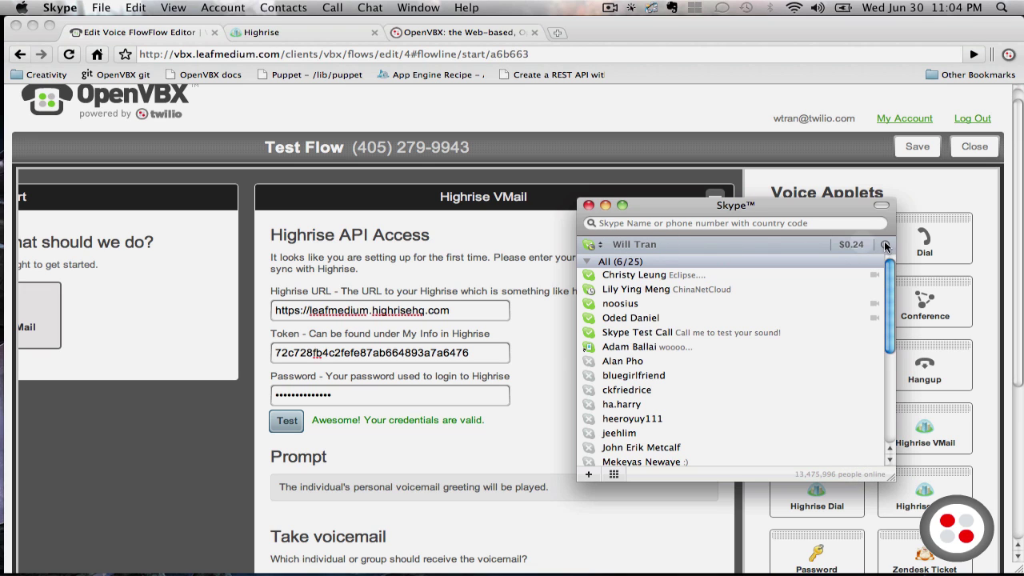
{"action": "left_click", "coordinate": [614, 474]}
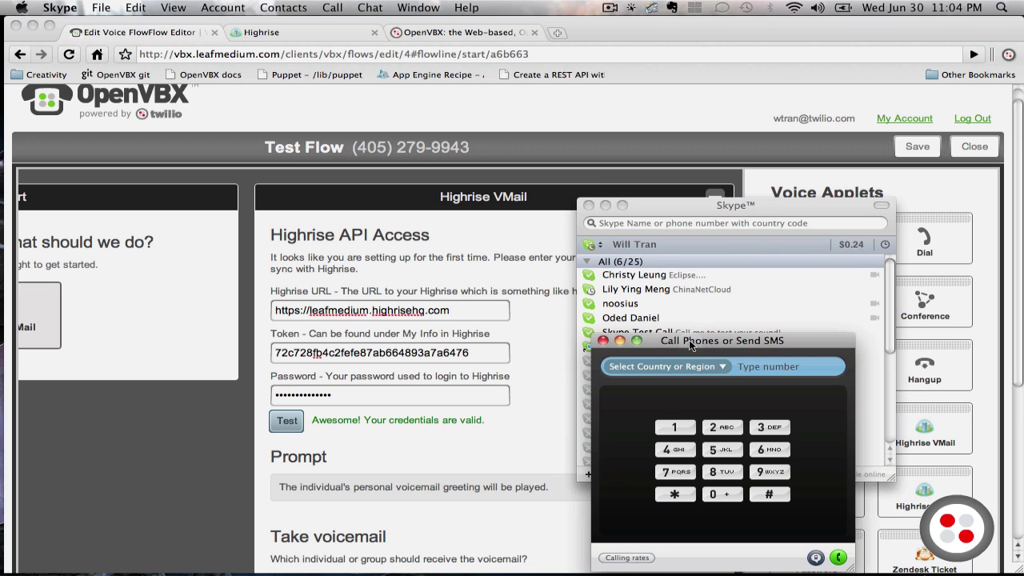
{"action": "left_click", "coordinate": [645, 263]}
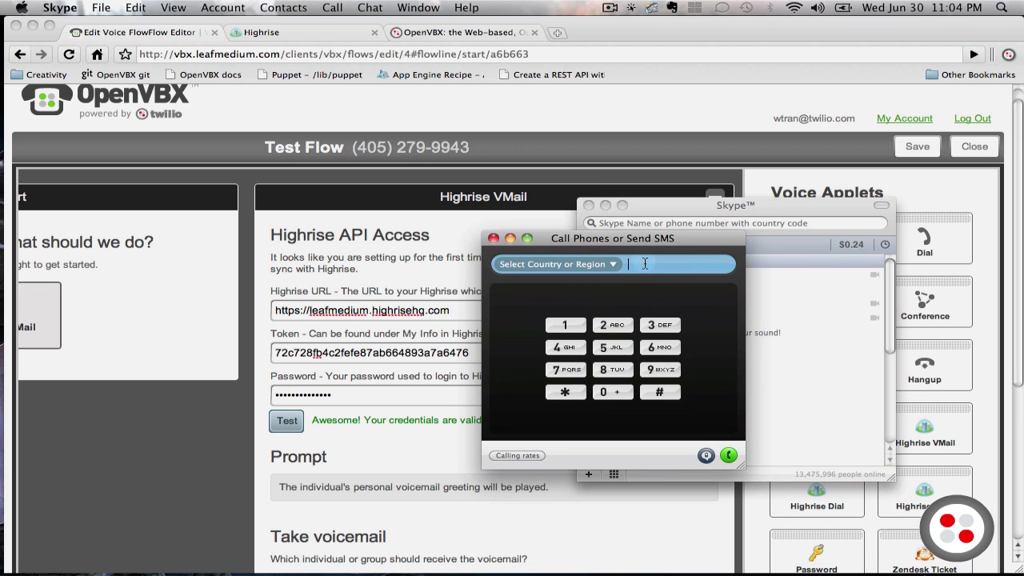
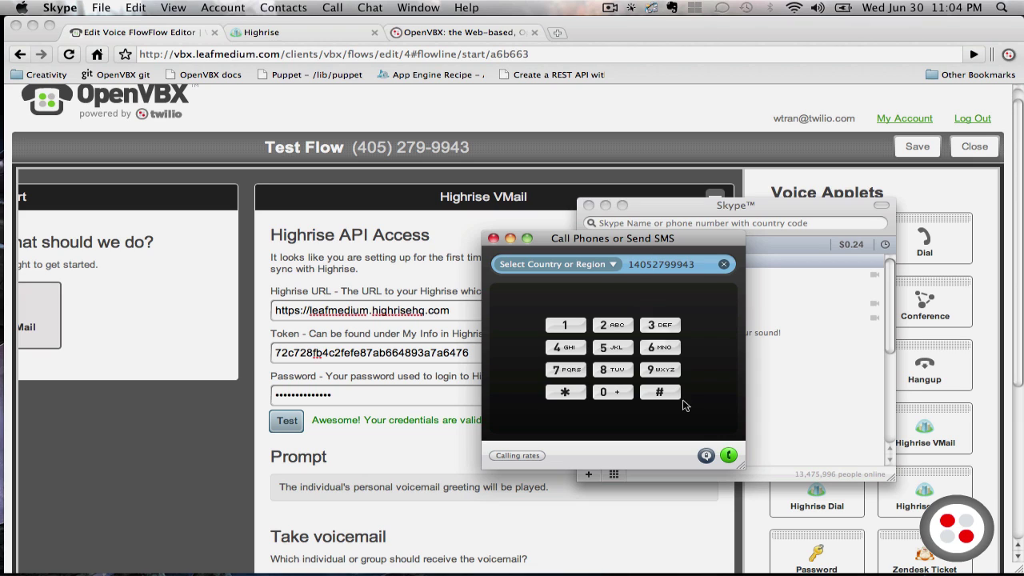
{"action": "left_click", "coordinate": [727, 455]}
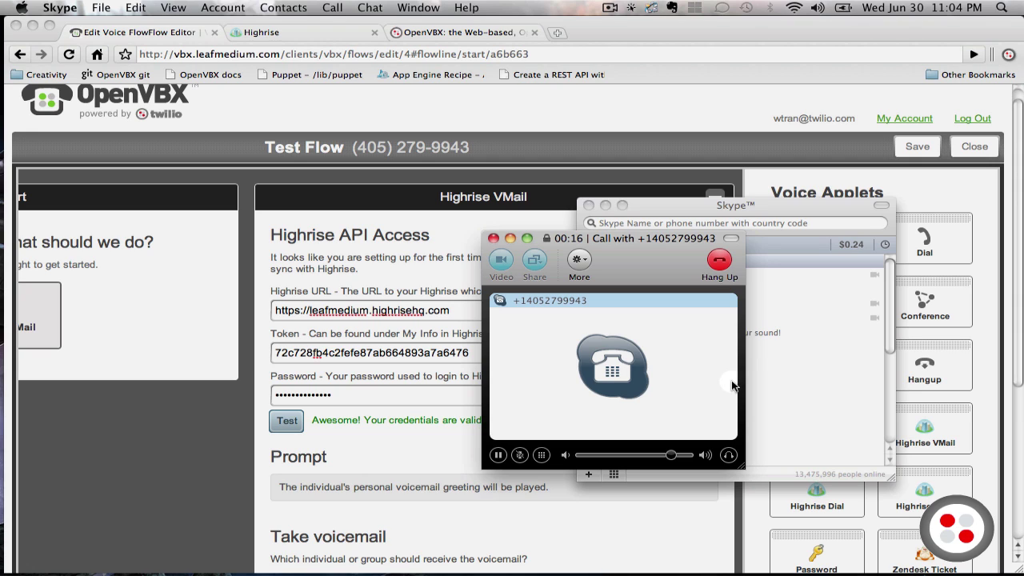
Hang up the test voicemail call and close the Skype contact list window
{"action": "left_click", "coordinate": [720, 262]}
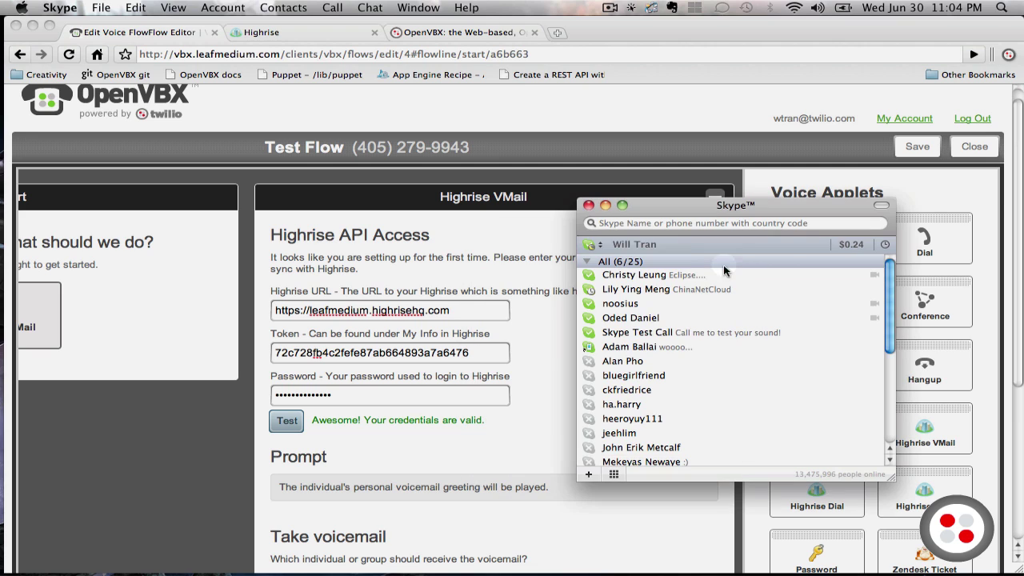
{"action": "left_click", "coordinate": [588, 206]}
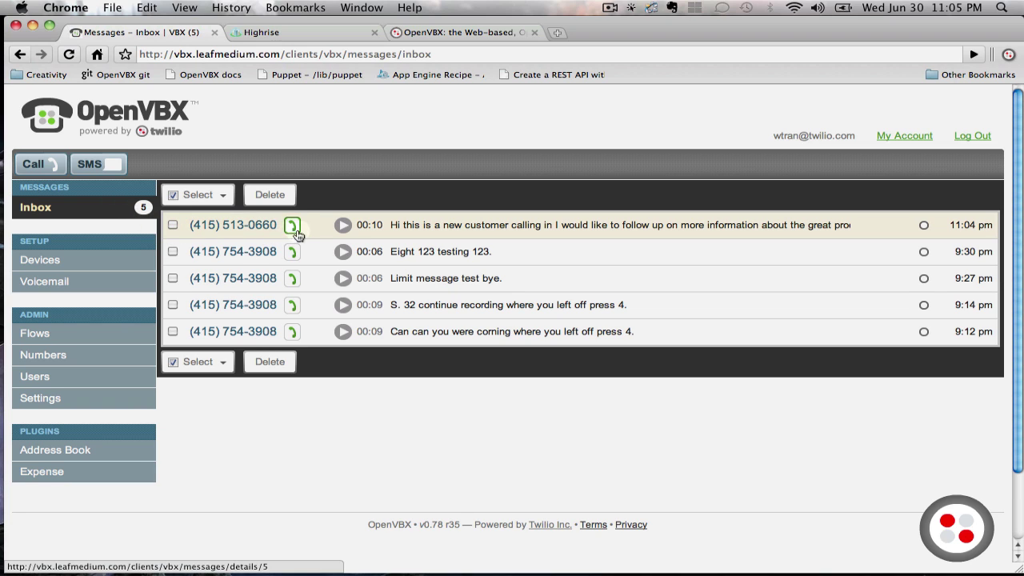
Play the 10-second 11:04 pm test voicemail at the top of the OpenVBX inbox
{"action": "left_click", "coordinate": [342, 226]}
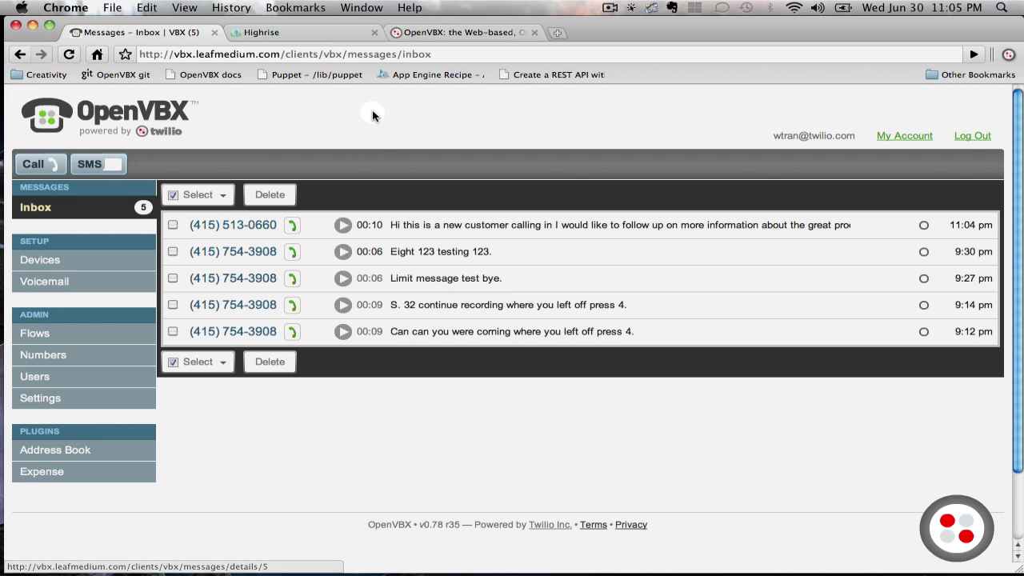
Open the New OpenVBX contact from the Highrise dashboard to review its note and task, then show OpenVBX Flows
{"action": "left_click", "coordinate": [302, 38]}
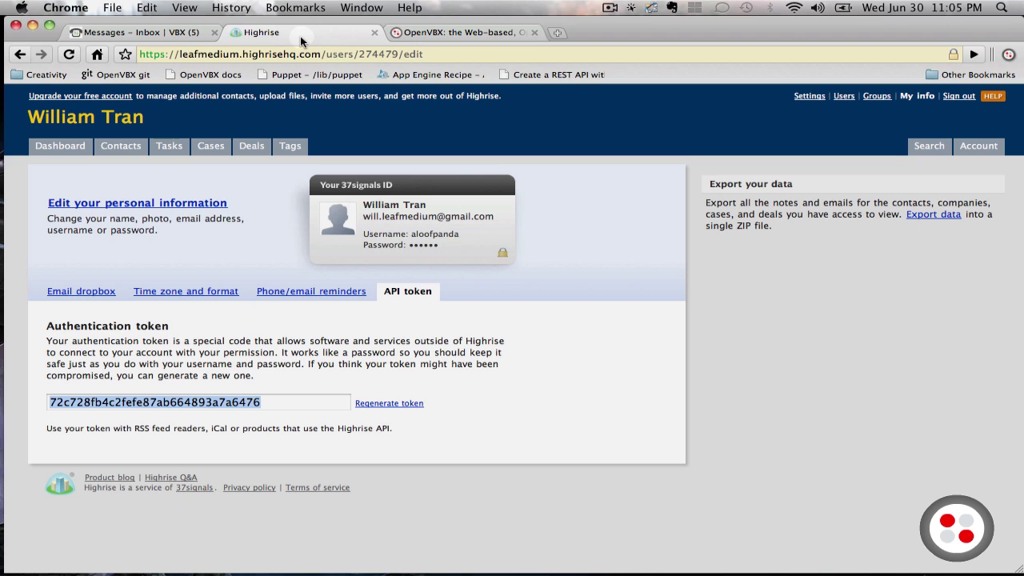
{"action": "left_click", "coordinate": [80, 148]}
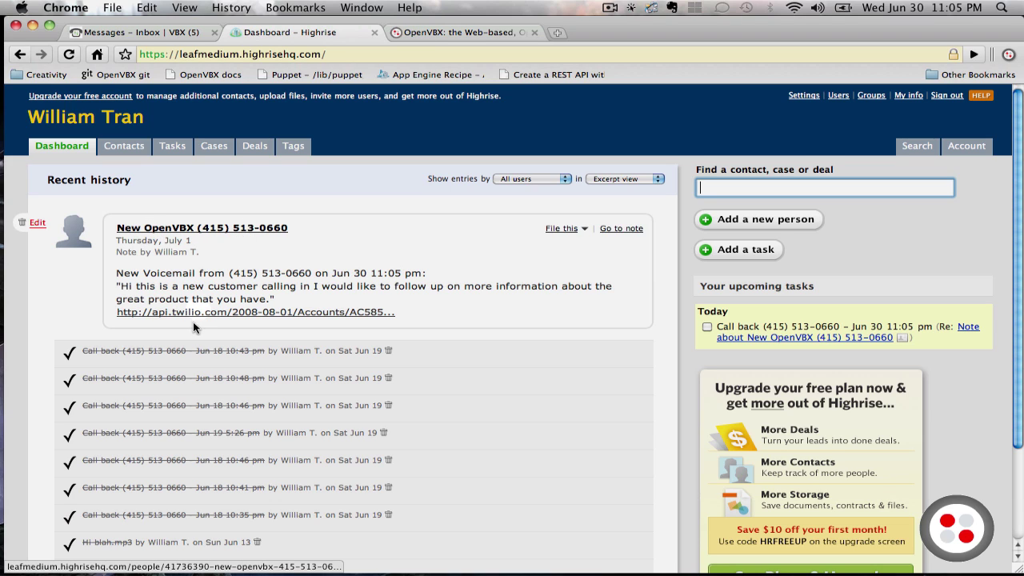
{"action": "left_click", "coordinate": [240, 228]}
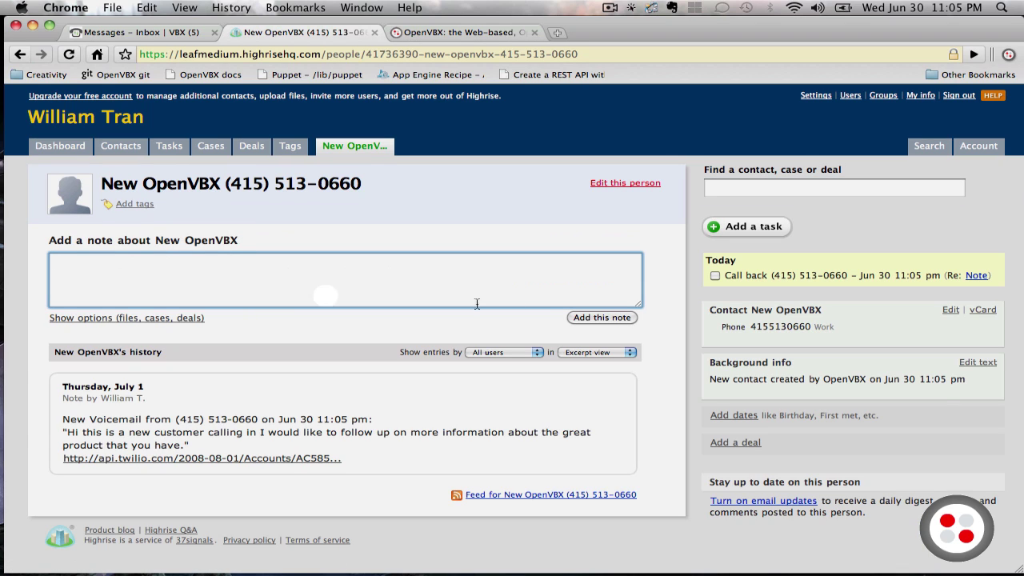
{"action": "mouse_move", "coordinate": [768, 280]}
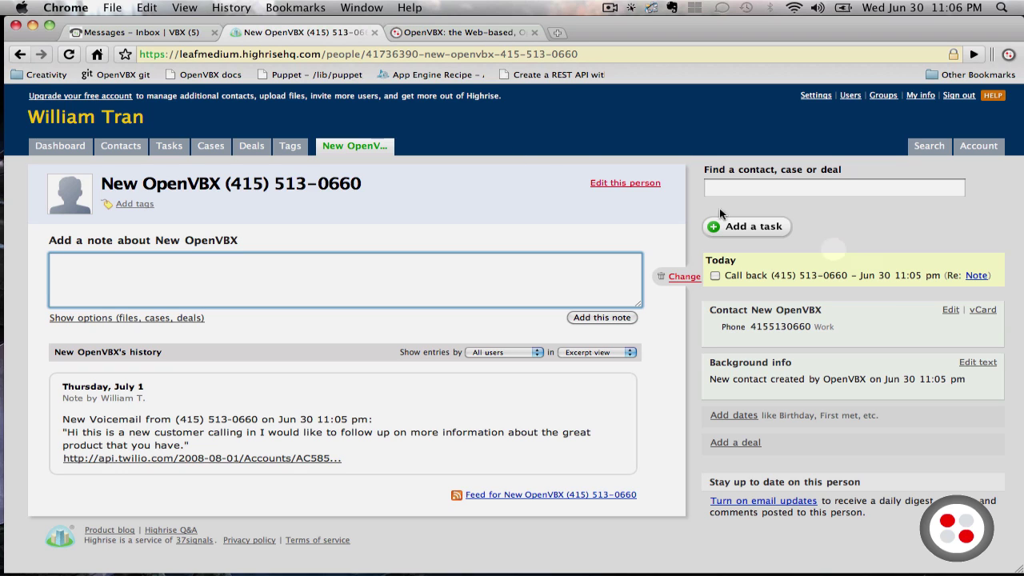
{"action": "left_click", "coordinate": [173, 36]}
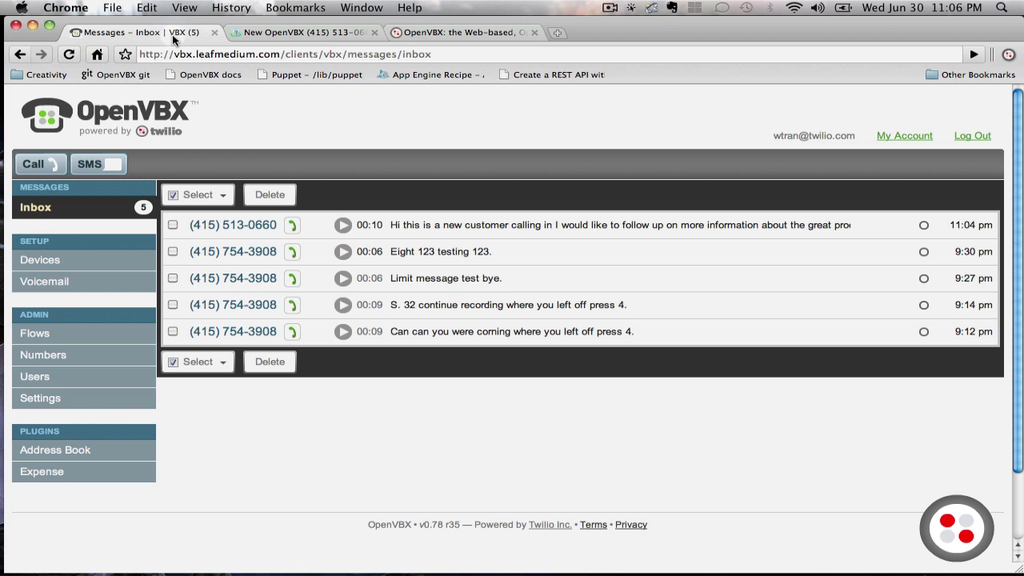
{"action": "left_click", "coordinate": [71, 333]}
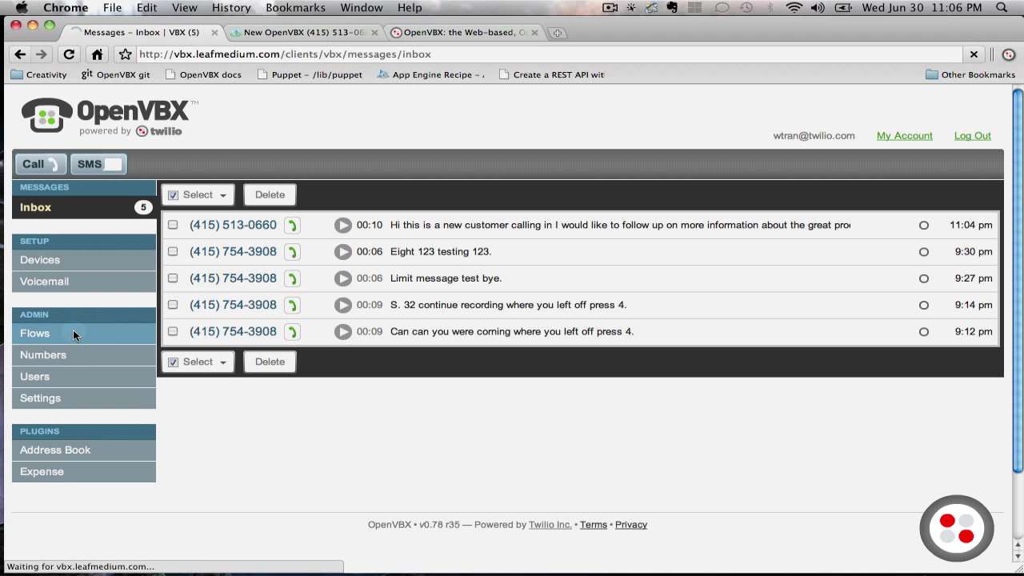